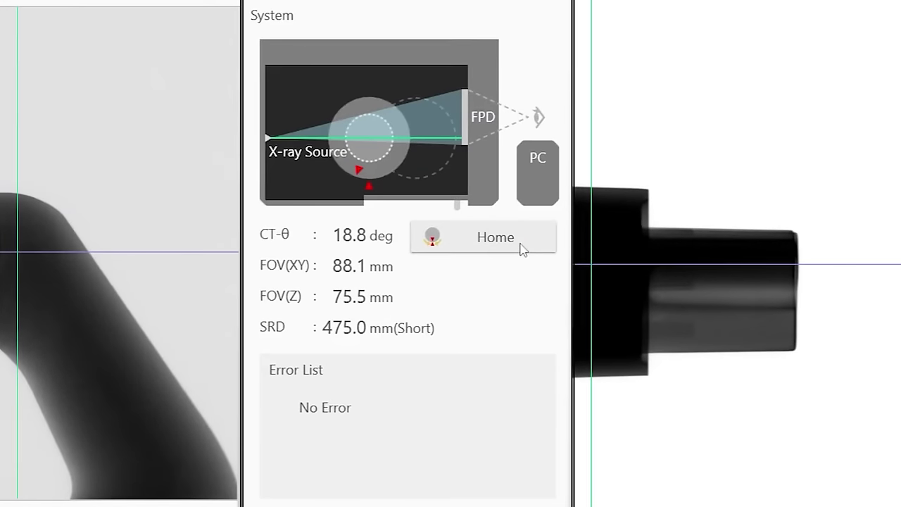
Step: Home the sample stage and apply automatic windowing (AW) to the image contrast
{"action": "left_click", "coordinate": [522, 249]}
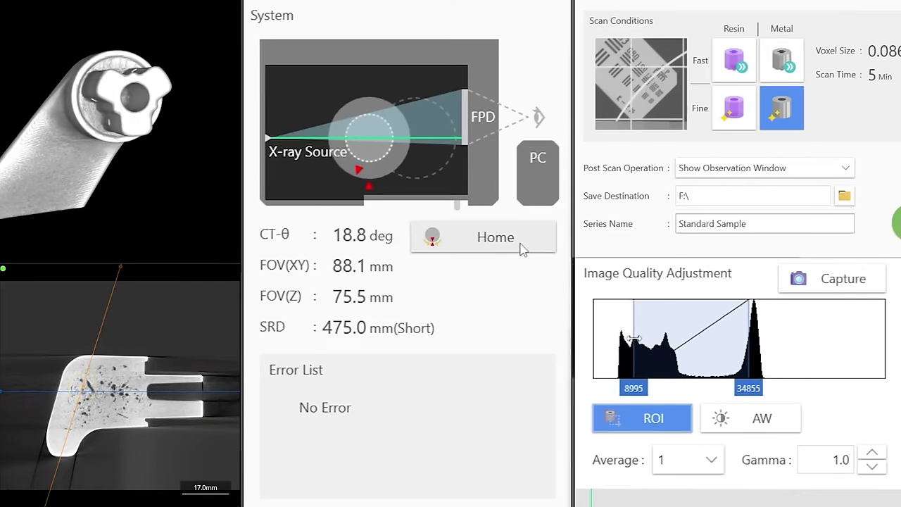
{"action": "left_click", "coordinate": [521, 250]}
{"action": "left_click", "coordinate": [704, 420]}
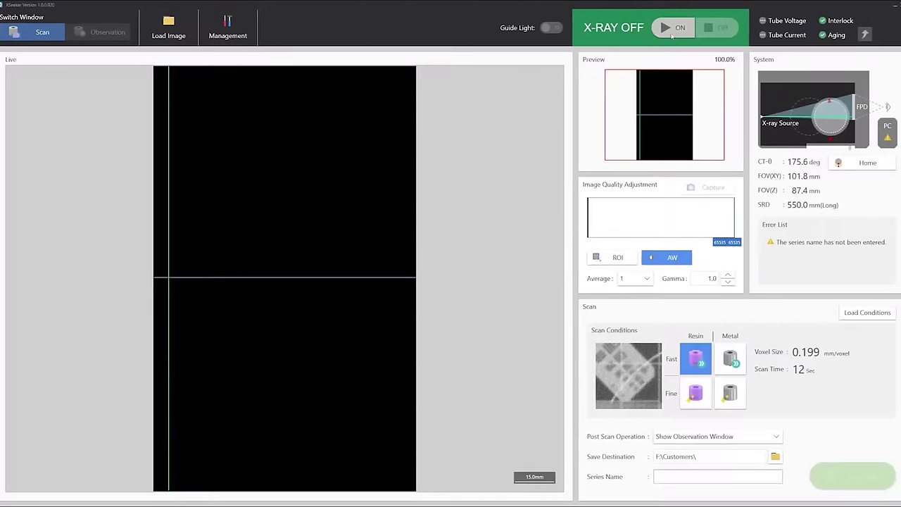
Step: Switch the X-ray on and rotate the sample into view in the live image
{"action": "left_click", "coordinate": [673, 30]}
{"action": "left_click", "coordinate": [412, 276]}
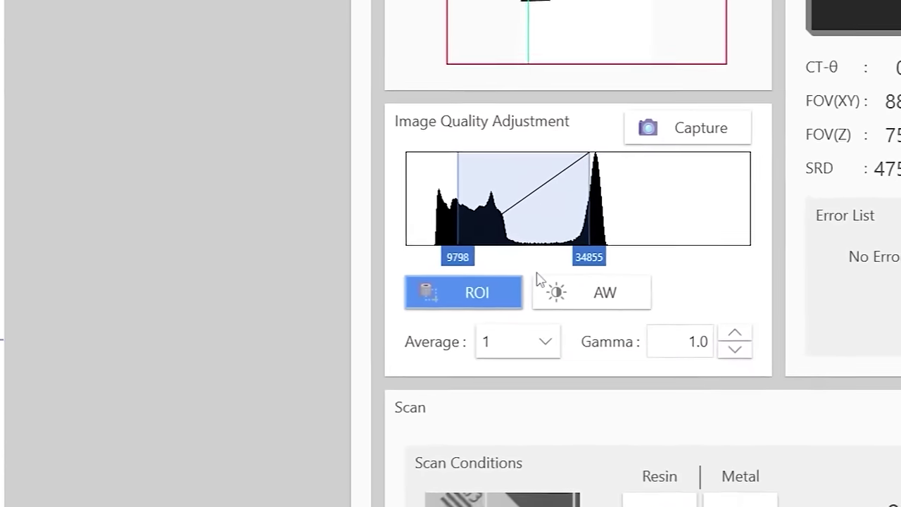
Step: Narrow the histogram contrast window to about 9798–34855 around the sample peaks
{"action": "left_click_drag", "start_coordinate": [732, 204], "coordinate": [748, 206]}
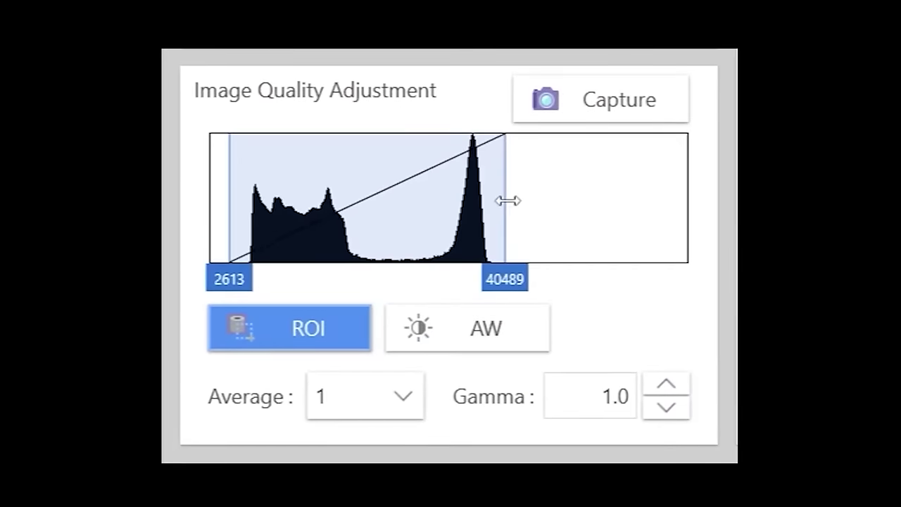
{"action": "left_click_drag", "start_coordinate": [507, 201], "coordinate": [464, 205]}
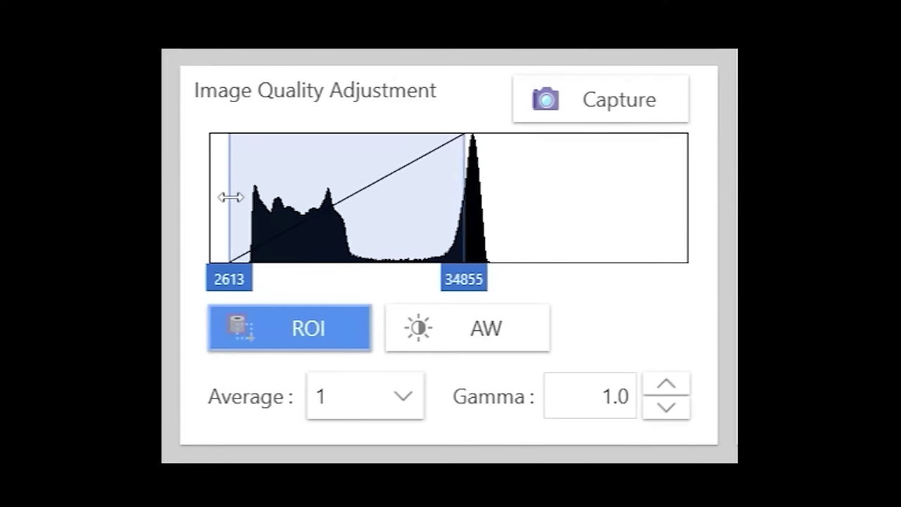
{"action": "left_click_drag", "start_coordinate": [230, 197], "coordinate": [281, 197]}
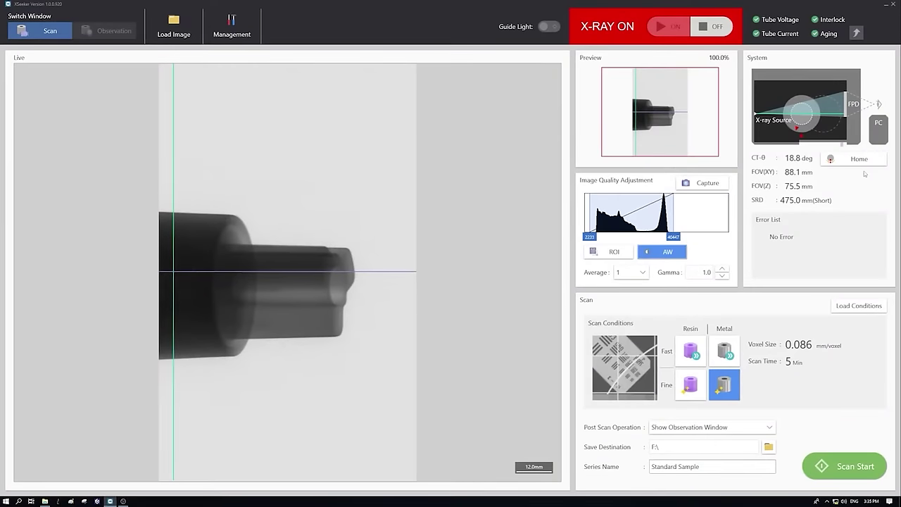
Step: Home the sample stage so CT-θ reads 0.0 deg
{"action": "left_click", "coordinate": [870, 162]}
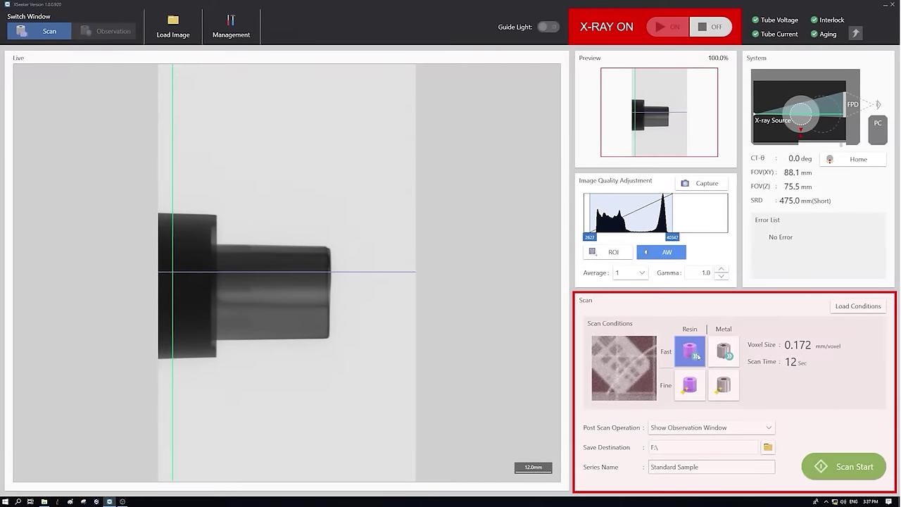
Step: Select the Metal / Fine scan condition (0.086 mm voxels, 5 min)
{"action": "left_click", "coordinate": [723, 384]}
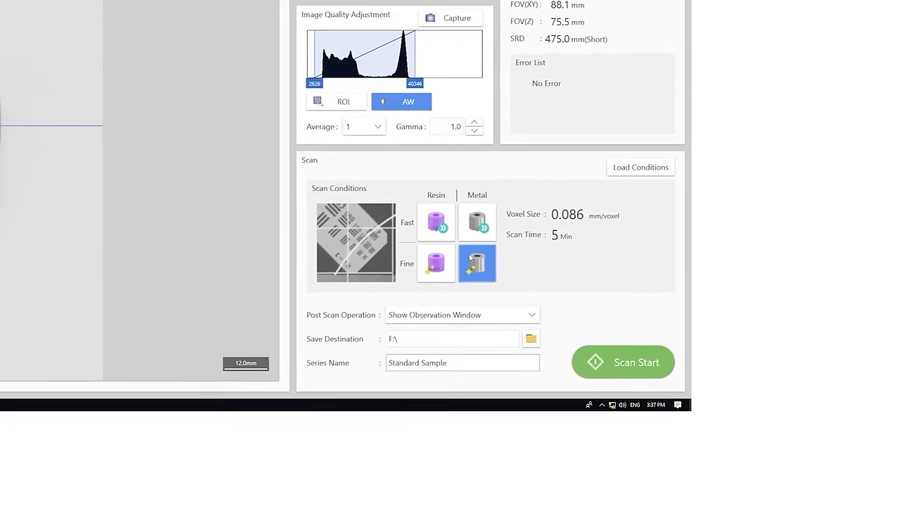
{"action": "left_click", "coordinate": [445, 225]}
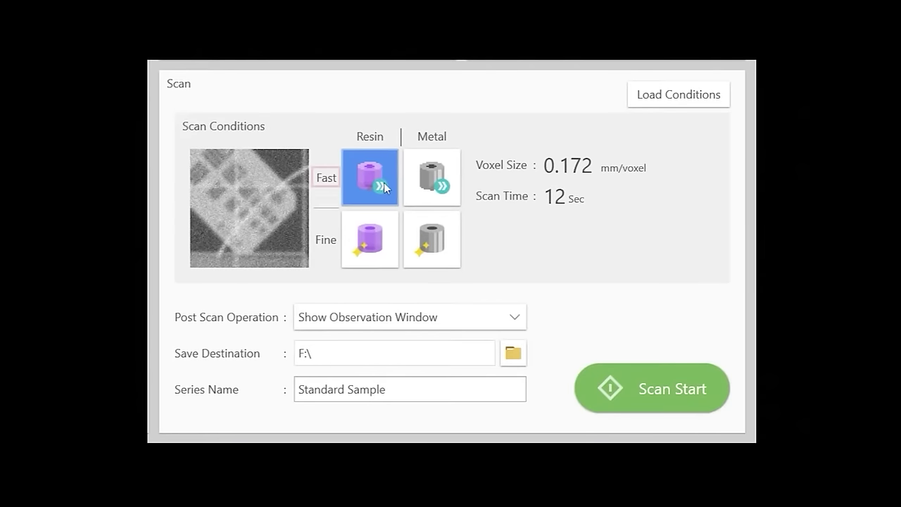
{"action": "left_click", "coordinate": [419, 225]}
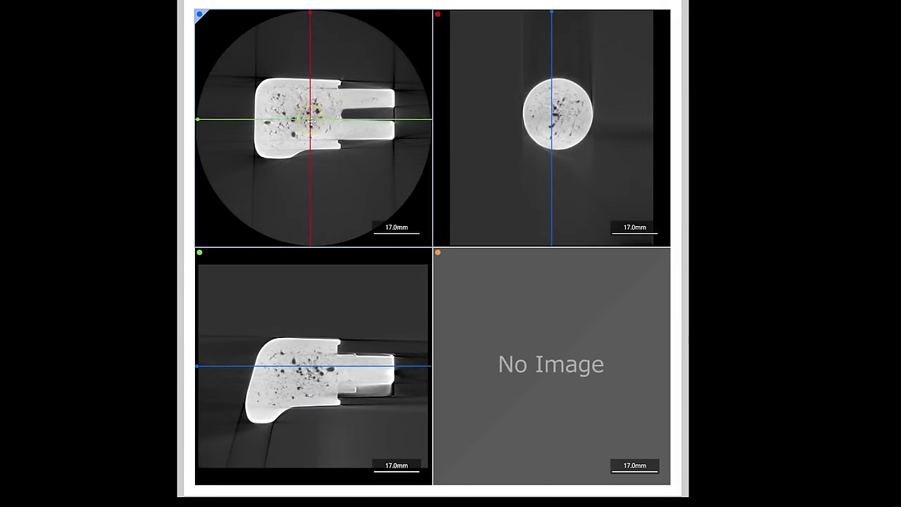
Step: Move the slice crossing point and draw an oblique slice line along the angled arm
{"action": "mouse_move", "coordinate": [311, 120]}
{"action": "left_mouse_down"}
{"action": "mouse_move", "coordinate": [307, 130]}
{"action": "mouse_move", "coordinate": [308, 113]}
{"action": "left_mouse_up"}
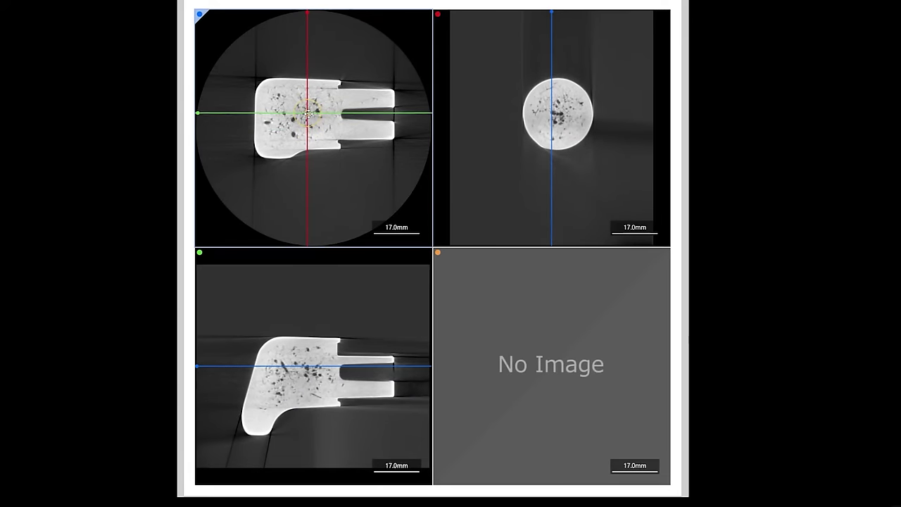
{"action": "left_click", "coordinate": [564, 114]}
{"action": "left_click_drag", "start_coordinate": [564, 114], "coordinate": [555, 114]}
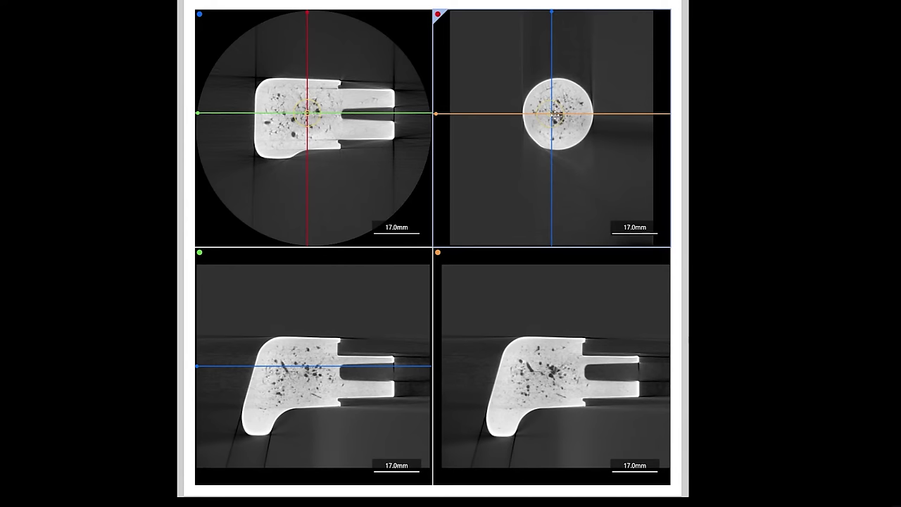
{"action": "left_click", "coordinate": [282, 371]}
{"action": "mouse_move", "coordinate": [278, 367]}
{"action": "left_mouse_down"}
{"action": "mouse_move", "coordinate": [287, 367]}
{"action": "mouse_move", "coordinate": [280, 367]}
{"action": "left_mouse_up"}
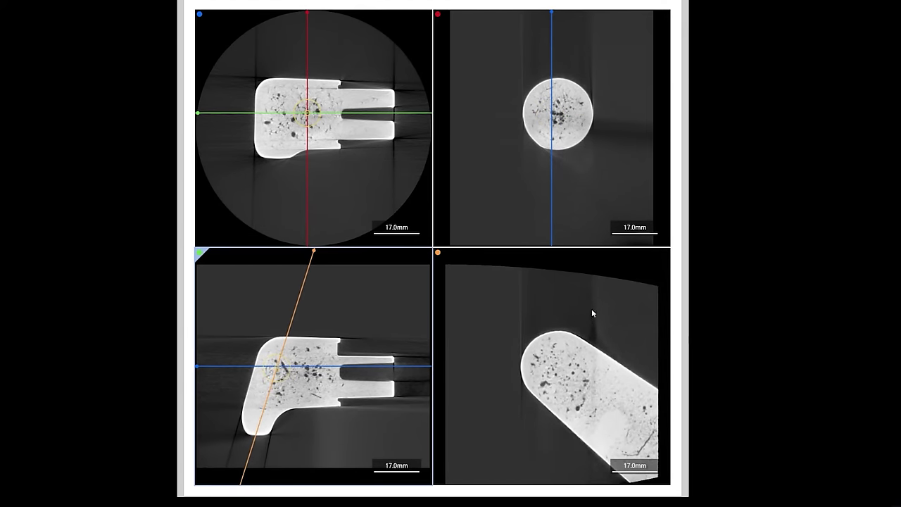
Step: Scroll through the slices in the new oblique cross-section view
{"action": "left_click", "coordinate": [629, 314]}
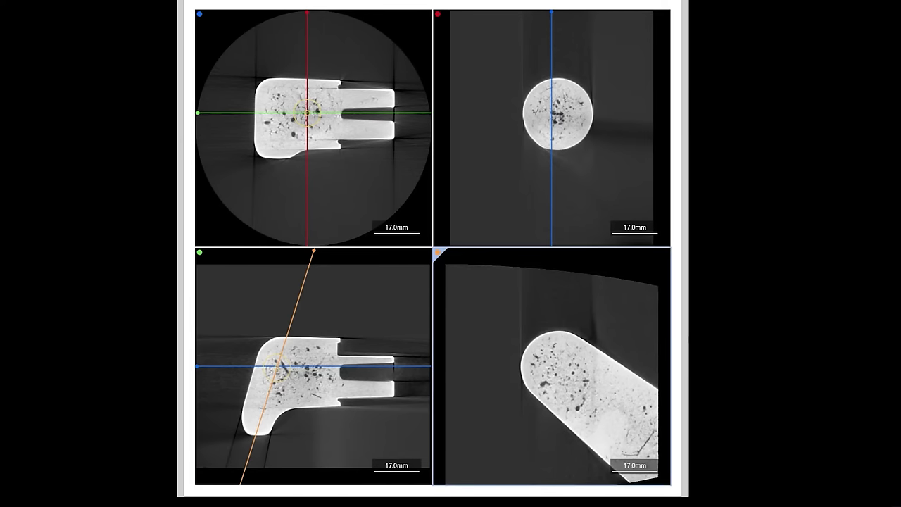
{"action": "scroll", "coordinate": [313, 128], "scroll_direction": "down", "scroll_amount": 3}
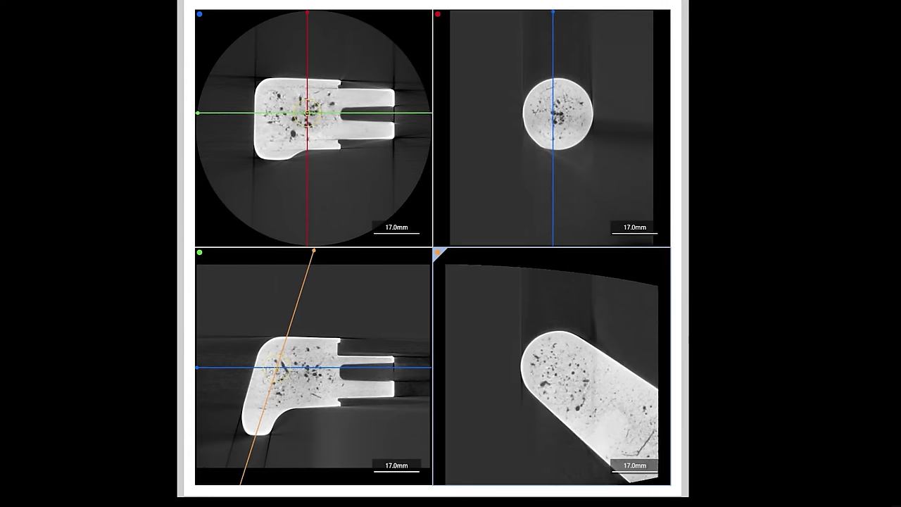
{"action": "scroll", "coordinate": [313, 128], "scroll_direction": "down", "scroll_amount": 4}
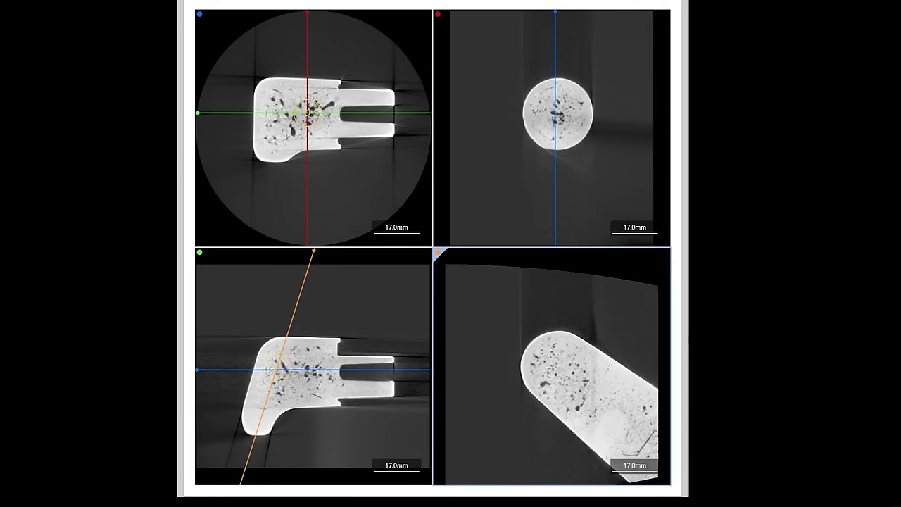
{"action": "scroll", "coordinate": [313, 128], "scroll_direction": "down", "scroll_amount": 4}
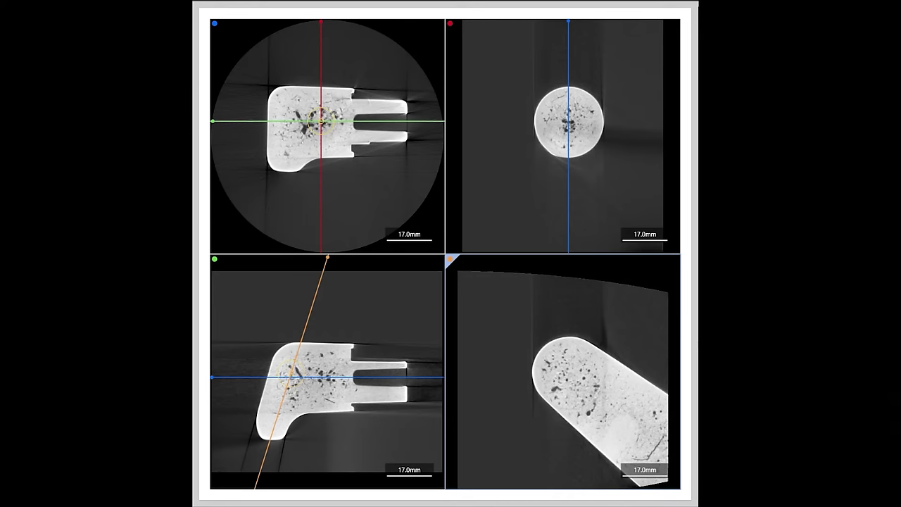
Step: Lengthen the lower-left distance measurement to 25.788 mm and measure the 10.472 mm crack lower-right
{"action": "left_click_drag", "start_coordinate": [292, 376], "coordinate": [309, 374]}
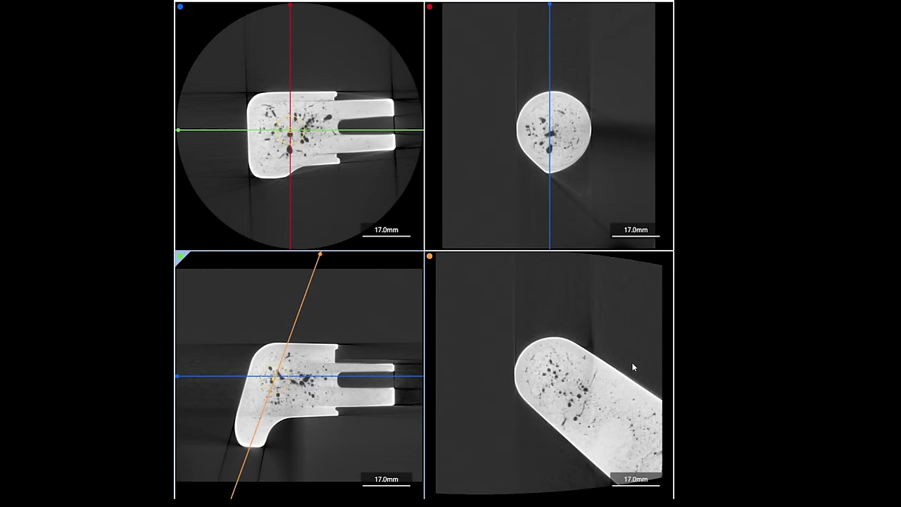
{"action": "scroll", "coordinate": [651, 369], "scroll_direction": "up", "scroll_amount": 5}
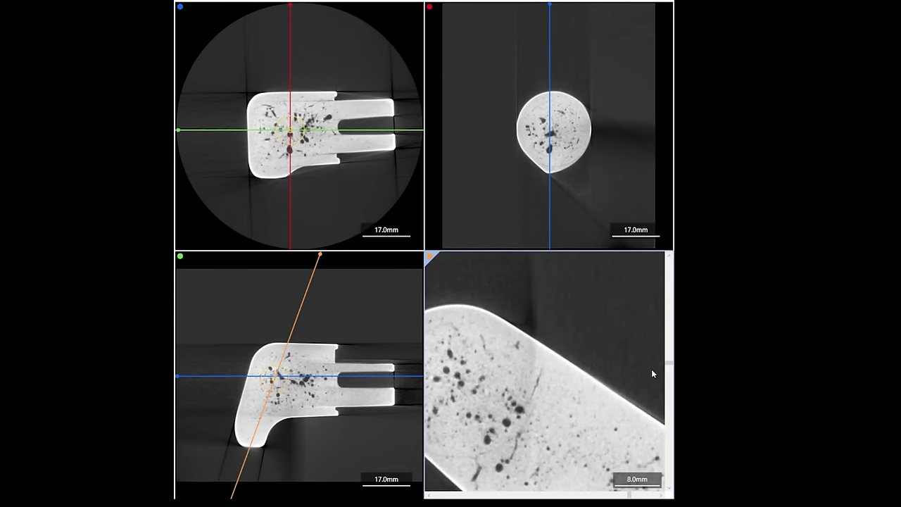
{"action": "scroll", "coordinate": [652, 374], "scroll_direction": "down", "scroll_amount": 3}
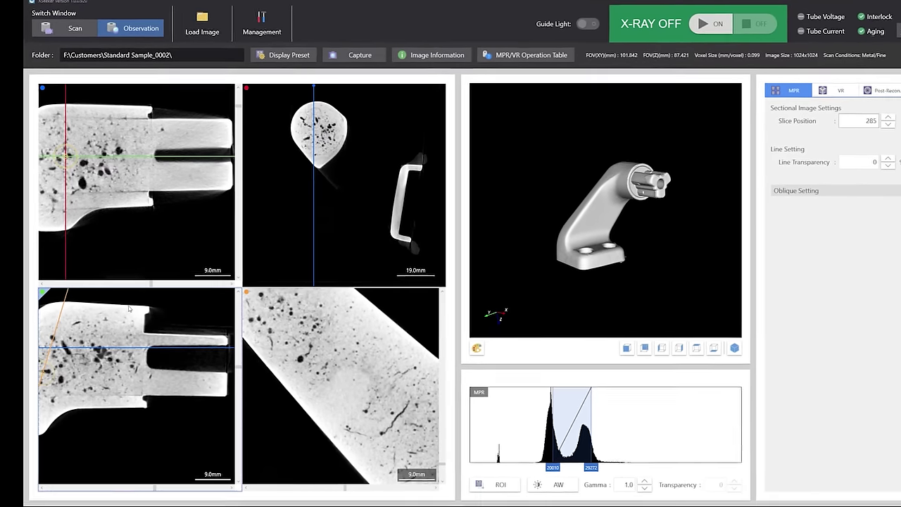
{"action": "left_click_drag", "start_coordinate": [127, 307], "coordinate": [124, 392]}
{"action": "left_click_drag", "start_coordinate": [311, 387], "coordinate": [312, 409]}
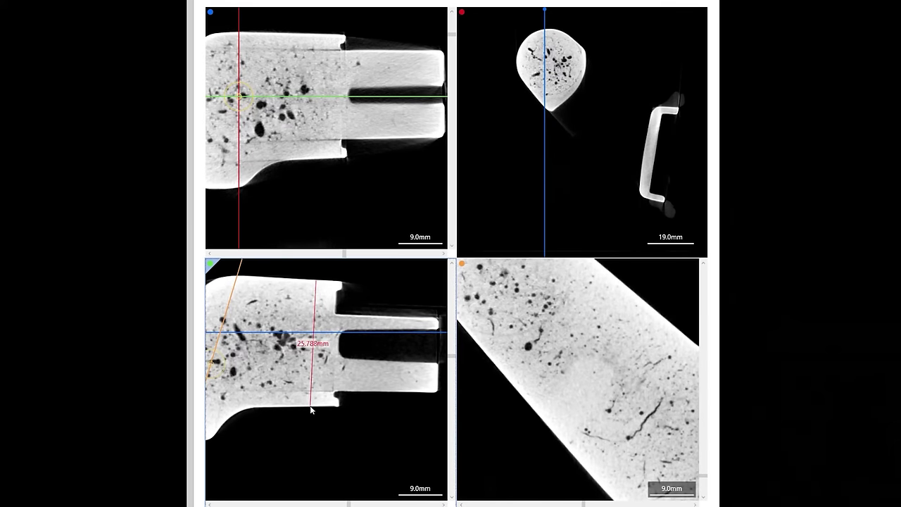
{"action": "left_click", "coordinate": [541, 442]}
{"action": "left_click_drag", "start_coordinate": [633, 454], "coordinate": [661, 402]}
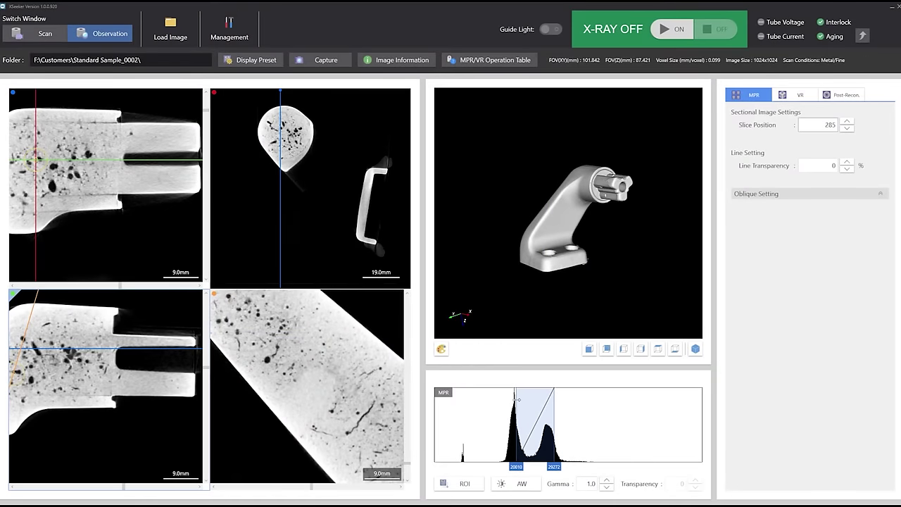
Step: Drag the MPR histogram edges to set the display window to about 19573–30932
{"action": "left_click_drag", "start_coordinate": [517, 399], "coordinate": [501, 399]}
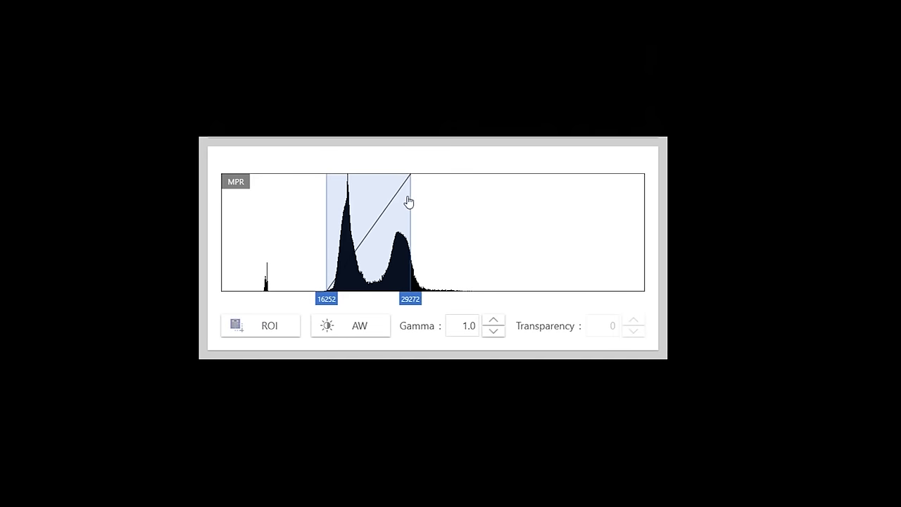
{"action": "left_click_drag", "start_coordinate": [412, 195], "coordinate": [467, 190]}
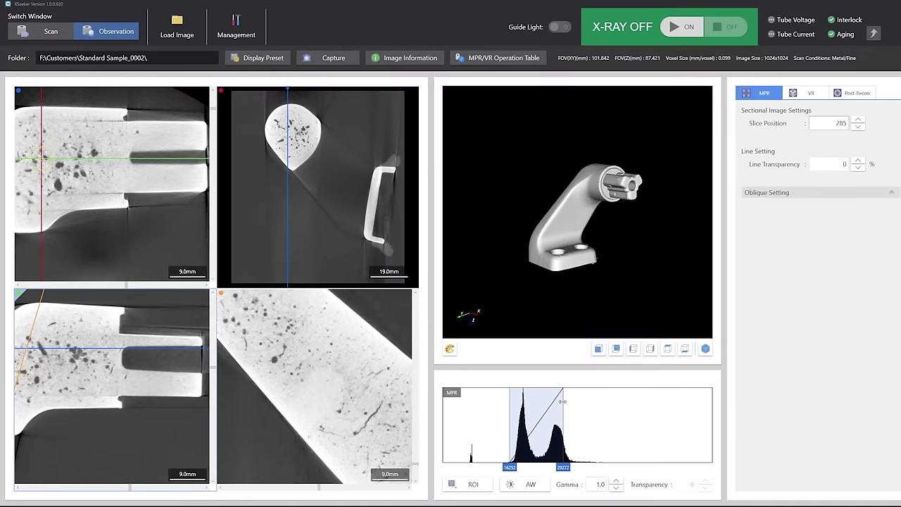
{"action": "left_click_drag", "start_coordinate": [563, 402], "coordinate": [599, 402]}
{"action": "left_click_drag", "start_coordinate": [509, 418], "coordinate": [522, 418]}
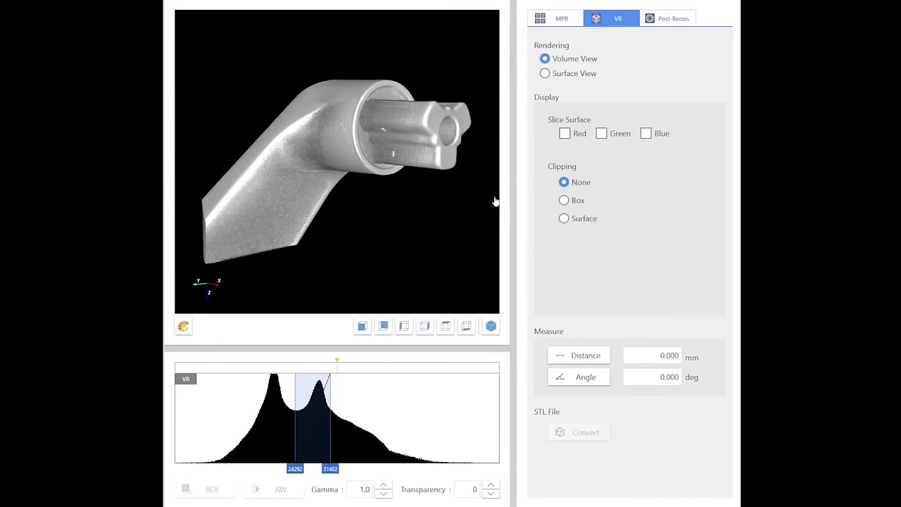
Step: Rotate the volume rendering so the knob end faces the viewer, then zoom out
{"action": "left_click_drag", "start_coordinate": [777, 251], "coordinate": [756, 254]}
{"action": "left_click_drag", "start_coordinate": [470, 205], "coordinate": [407, 170]}
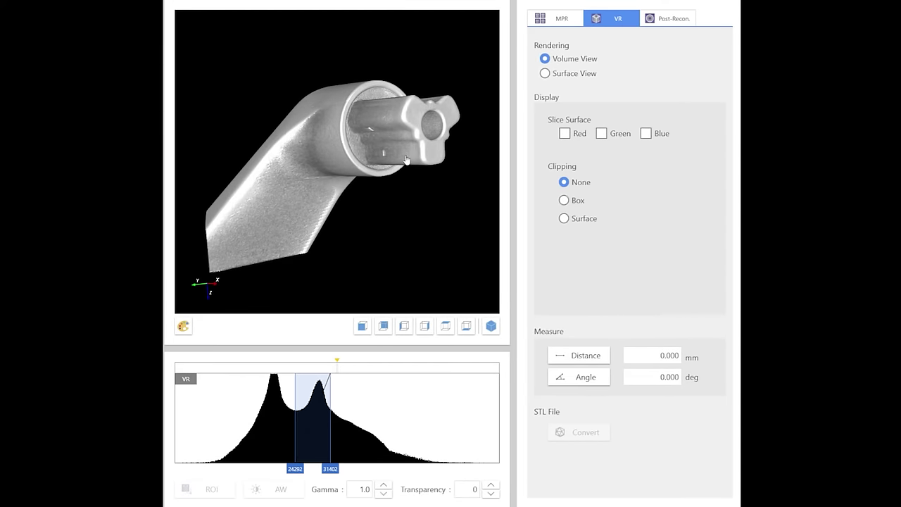
{"action": "left_click_drag", "start_coordinate": [298, 218], "coordinate": [296, 213]}
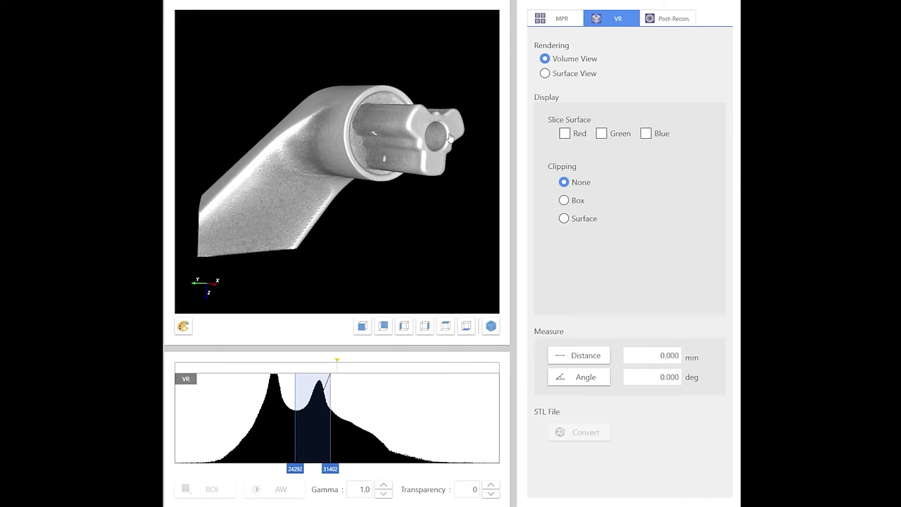
{"action": "scroll", "coordinate": [451, 137], "scroll_direction": "down", "scroll_amount": 5}
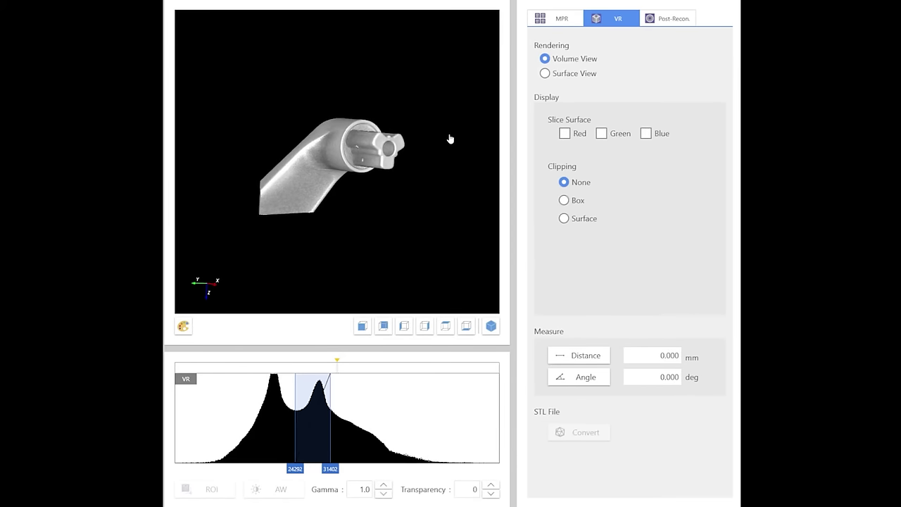
Step: Switch to Surface View and toggle the Red, Green and Blue slice surfaces on and off
{"action": "left_click", "coordinate": [545, 74]}
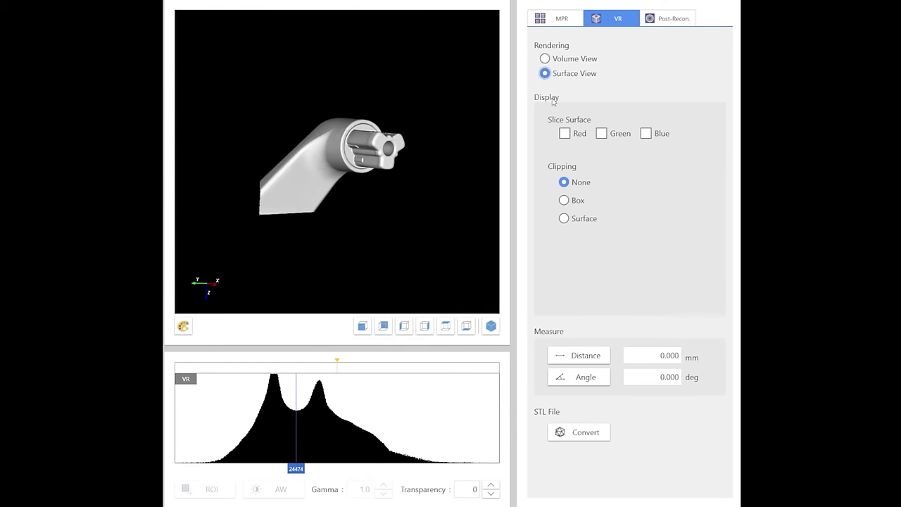
{"action": "left_click", "coordinate": [565, 133]}
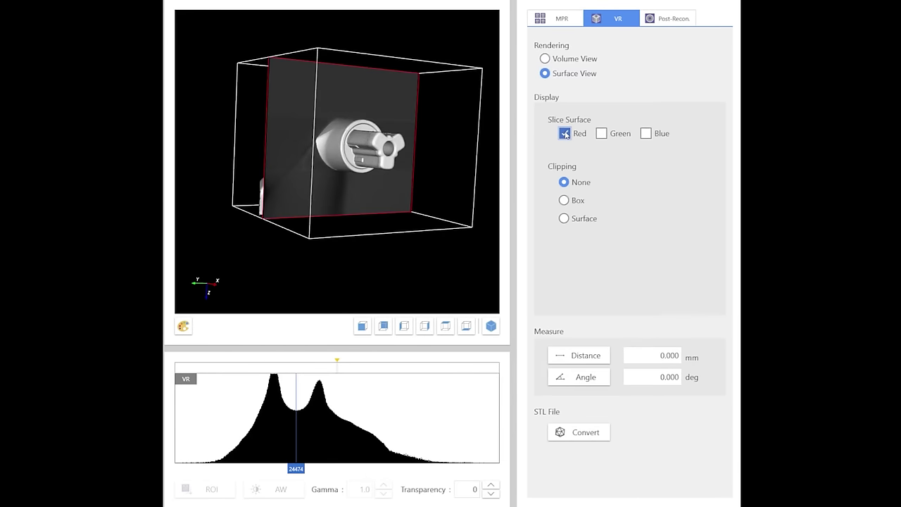
{"action": "left_click", "coordinate": [565, 133]}
{"action": "left_click", "coordinate": [601, 134]}
{"action": "left_click", "coordinate": [601, 134]}
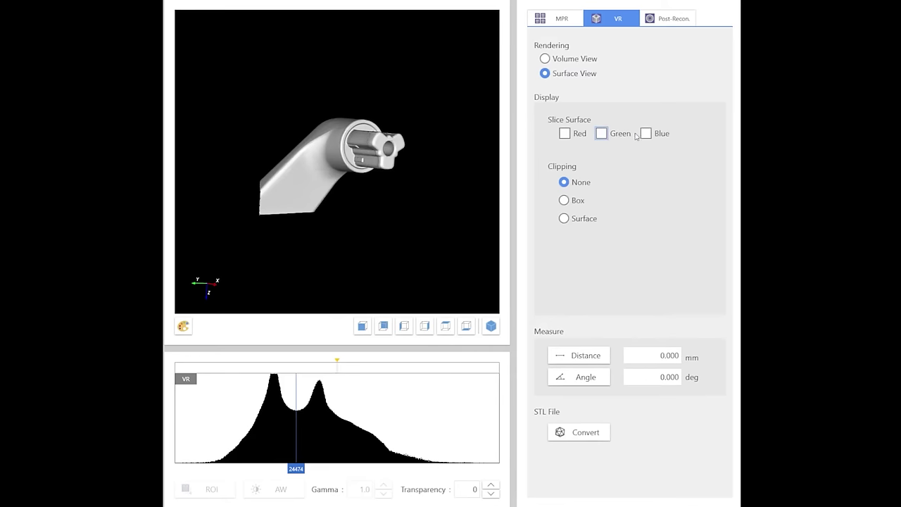
{"action": "left_click", "coordinate": [645, 134]}
{"action": "left_click", "coordinate": [645, 133]}
Step: Toggle the Red, Green and Blue slice surfaces once more, leaving all three hidden
{"action": "left_click", "coordinate": [565, 133]}
{"action": "left_click", "coordinate": [564, 133]}
{"action": "left_click", "coordinate": [602, 134]}
{"action": "left_click", "coordinate": [602, 133]}
{"action": "left_click", "coordinate": [646, 133]}
{"action": "left_click", "coordinate": [645, 134]}
Step: Clip the part with a box and turn it to a preset view facing the cut end
{"action": "left_click", "coordinate": [563, 201]}
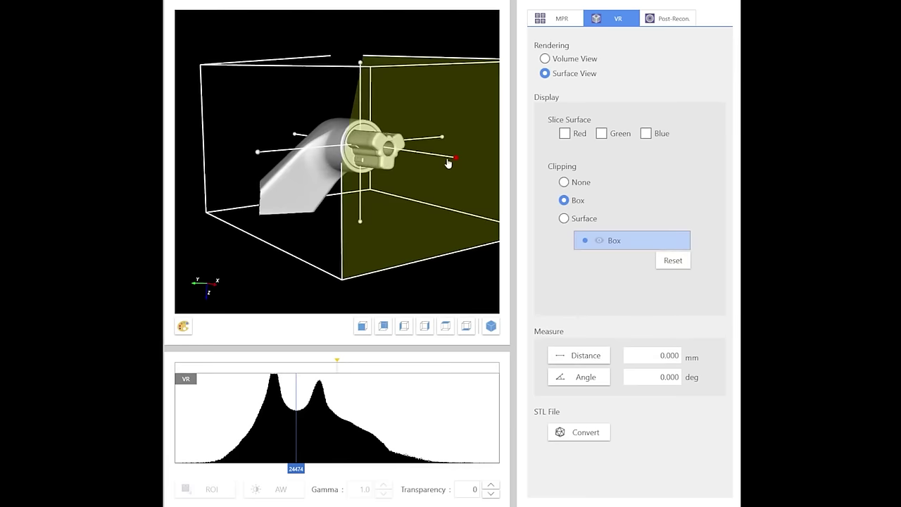
{"action": "left_click_drag", "start_coordinate": [253, 158], "coordinate": [192, 151]}
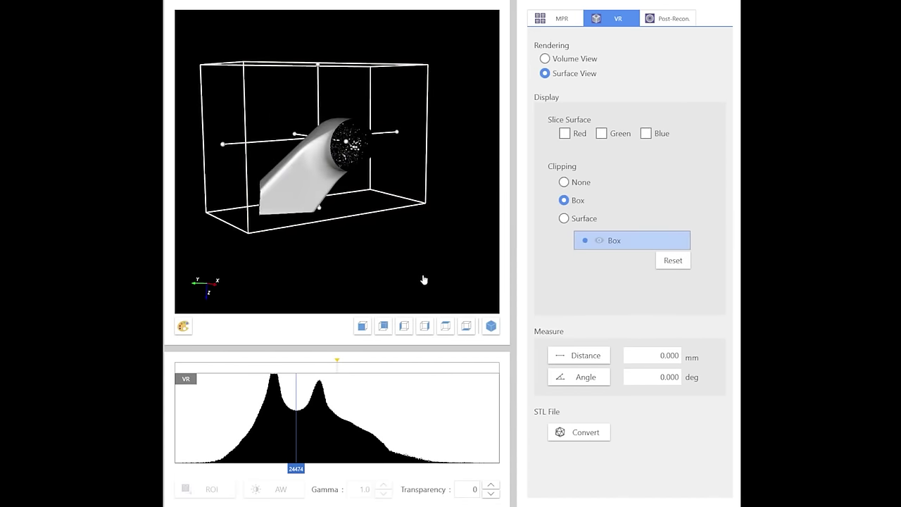
{"action": "left_click", "coordinate": [424, 325]}
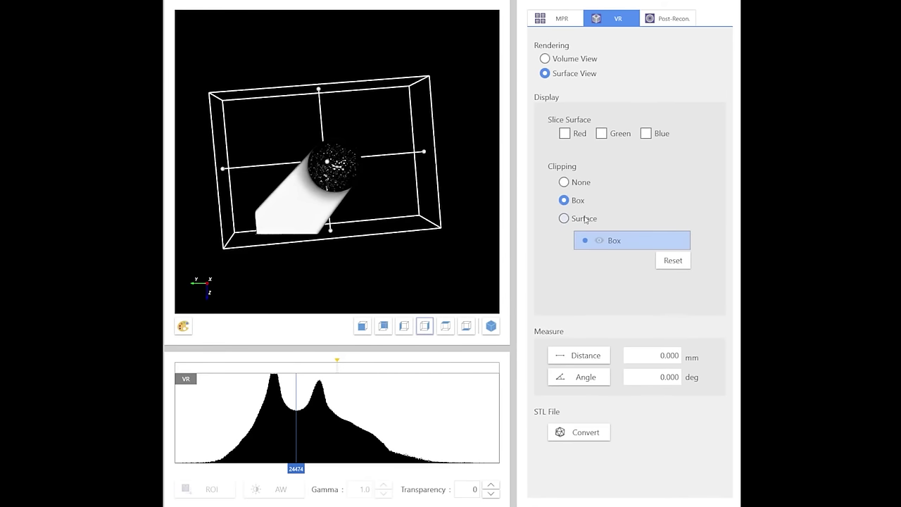
Step: Hide the clipping box, zoom in on the pores in the cut face, then set clipping to None
{"action": "left_click", "coordinate": [598, 240]}
{"action": "scroll", "coordinate": [345, 187], "scroll_direction": "up", "scroll_amount": 2}
{"action": "scroll", "coordinate": [346, 187], "scroll_direction": "up", "scroll_amount": 5}
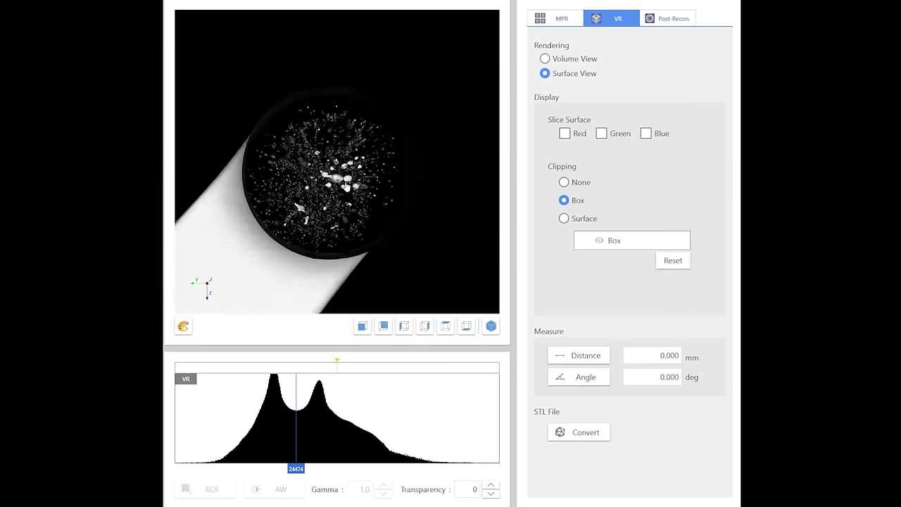
{"action": "mouse_move", "coordinate": [421, 200]}
{"action": "left_mouse_down"}
{"action": "mouse_move", "coordinate": [323, 224]}
{"action": "mouse_move", "coordinate": [482, 205]}
{"action": "mouse_move", "coordinate": [418, 211]}
{"action": "mouse_move", "coordinate": [429, 205]}
{"action": "left_mouse_up"}
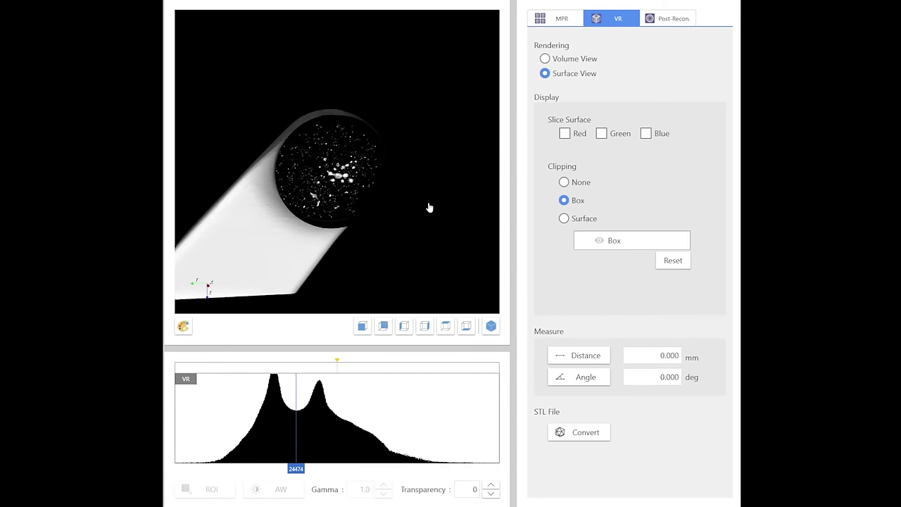
{"action": "left_click", "coordinate": [564, 182]}
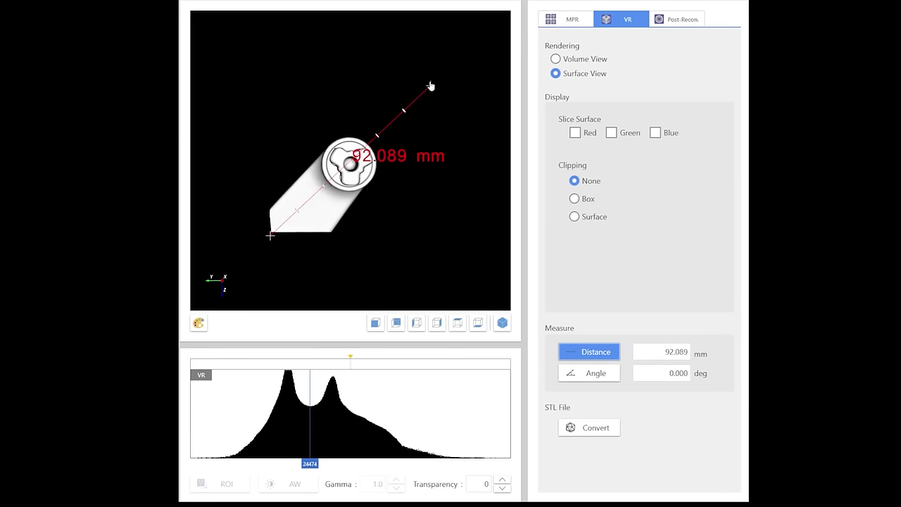
Step: Fit the distance endpoints to the arm (43.650 mm), then place an angle at its base corner (92.034°)
{"action": "left_click_drag", "start_coordinate": [431, 86], "coordinate": [351, 166]}
{"action": "left_click_drag", "start_coordinate": [271, 237], "coordinate": [272, 235]}
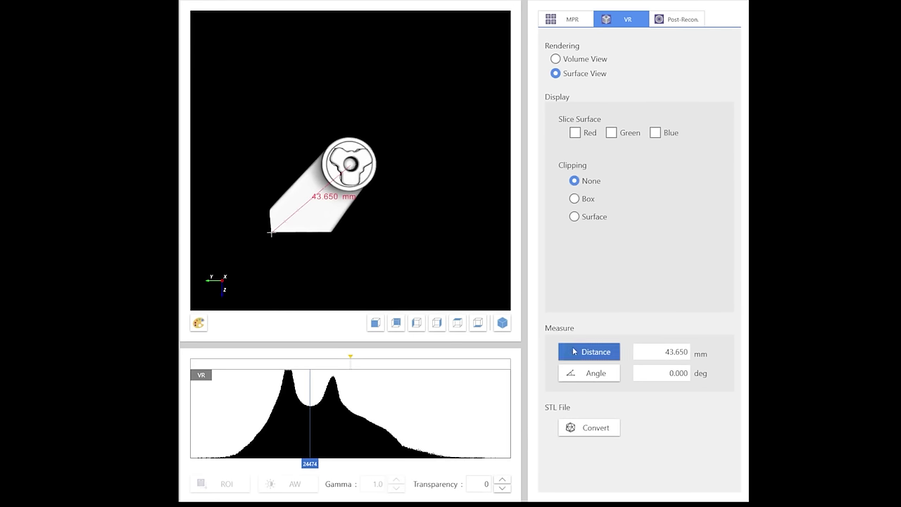
{"action": "left_click", "coordinate": [596, 373]}
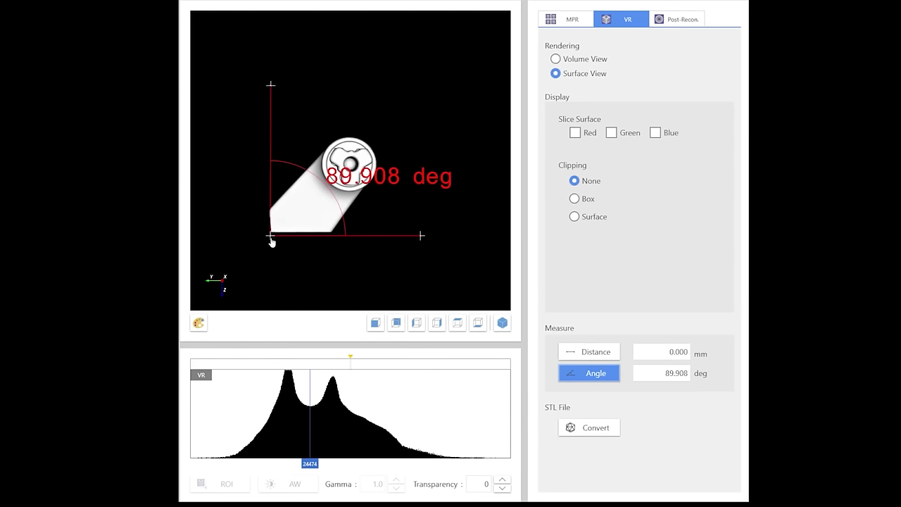
{"action": "left_click_drag", "start_coordinate": [272, 237], "coordinate": [272, 234]}
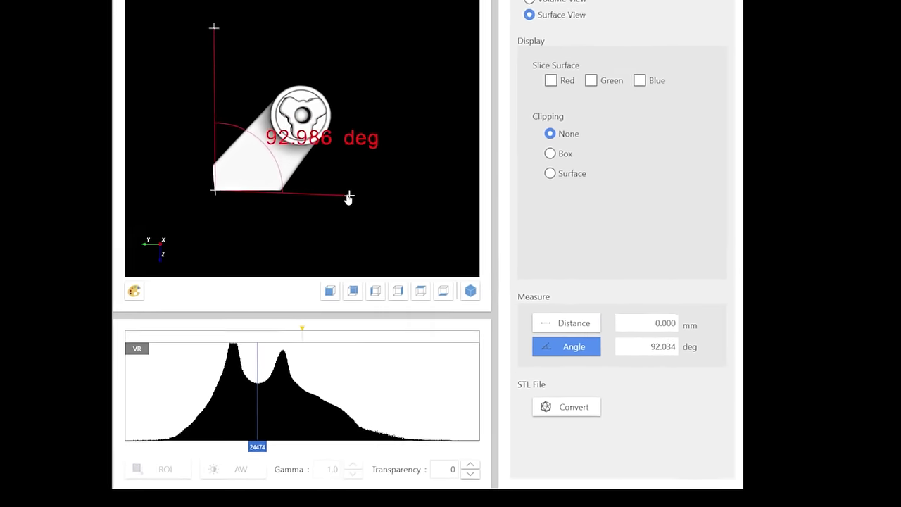